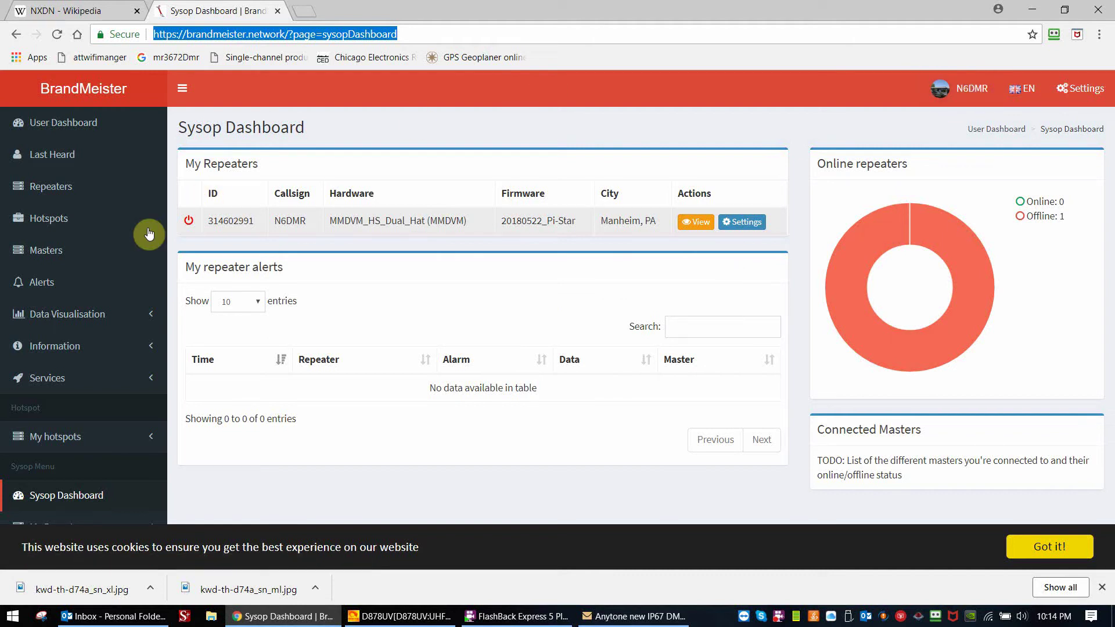
# Expand Services in the sidebar and show the N6DMR account menu.
pyautogui.click(32, 383)
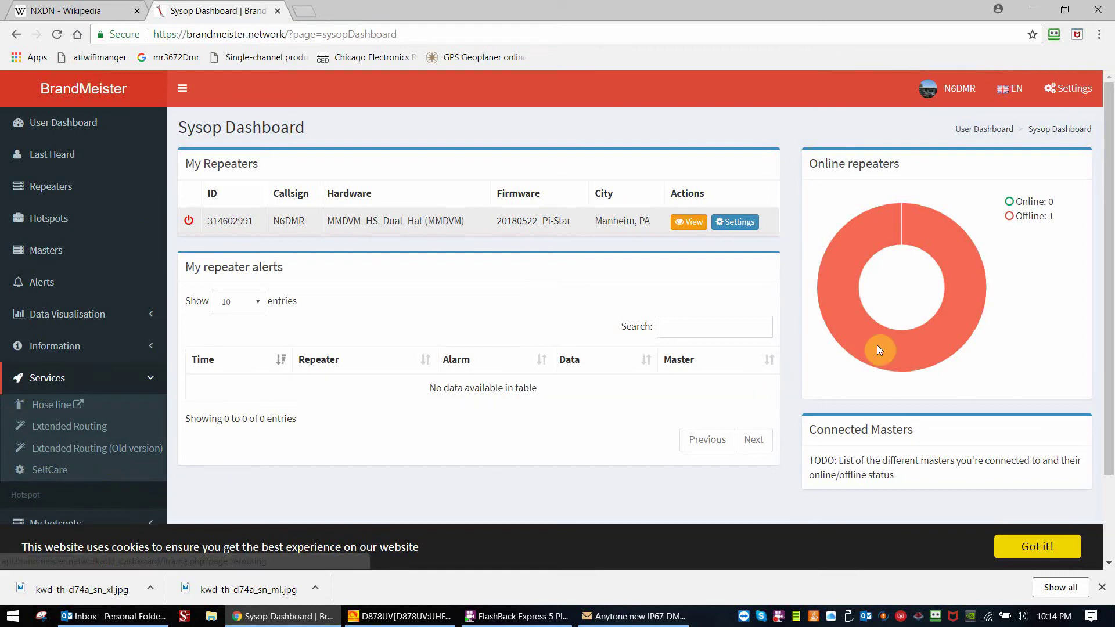
pyautogui.click(959, 88)
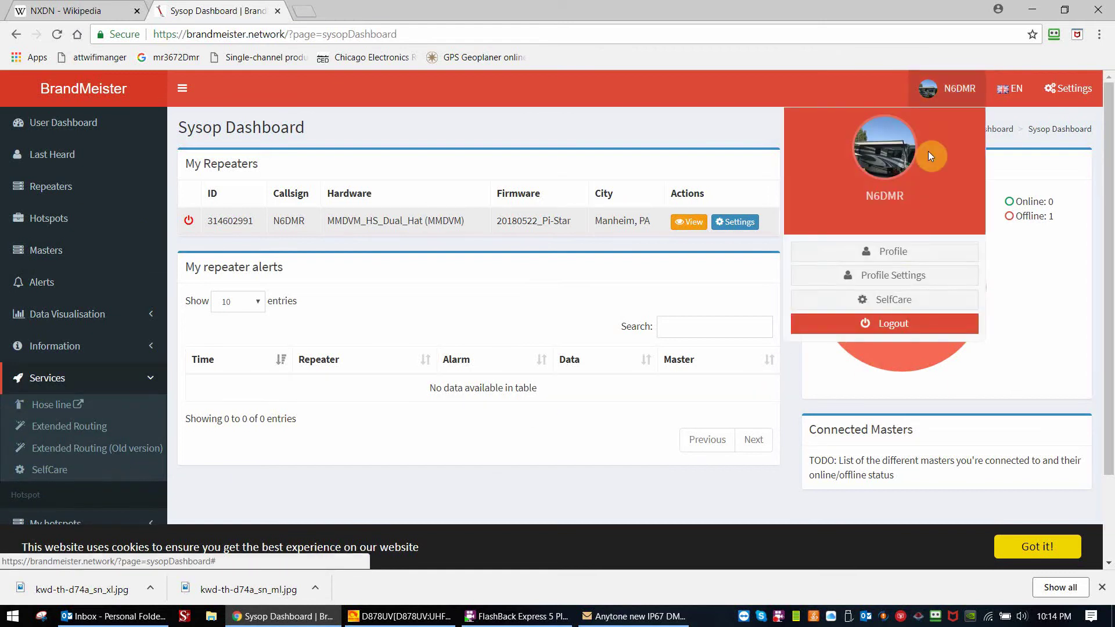
pyautogui.click(876, 300)
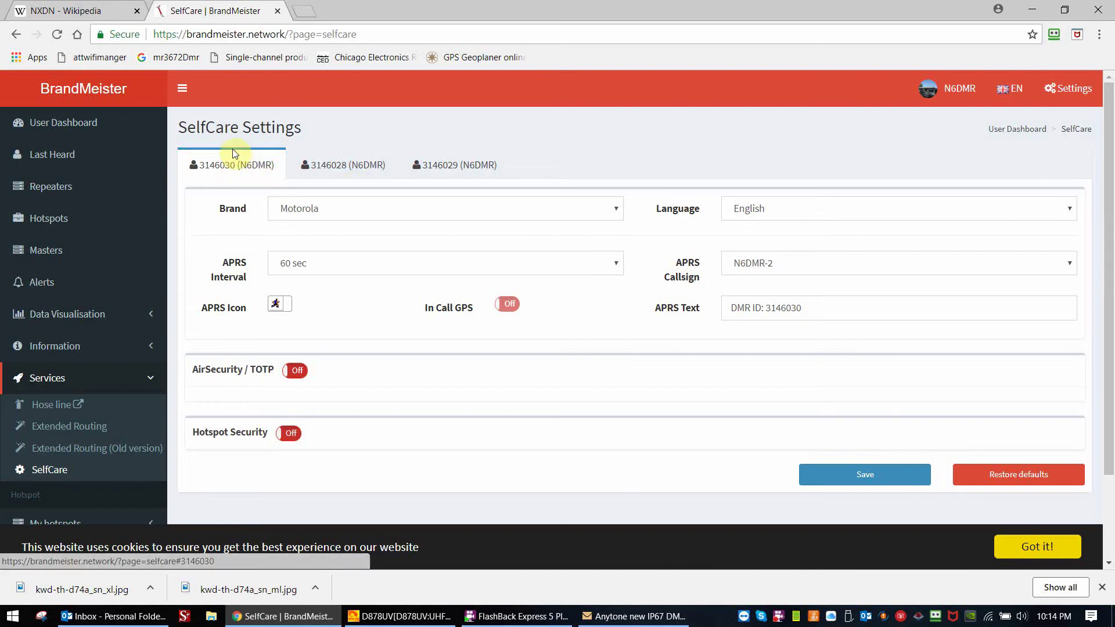
pyautogui.click(324, 164)
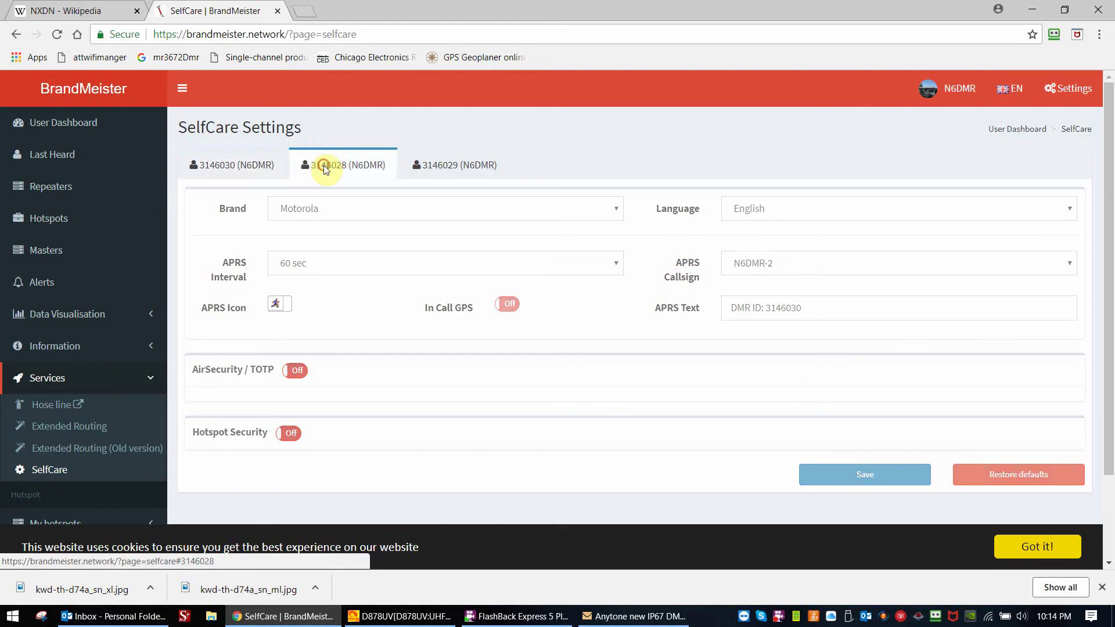
pyautogui.click(439, 173)
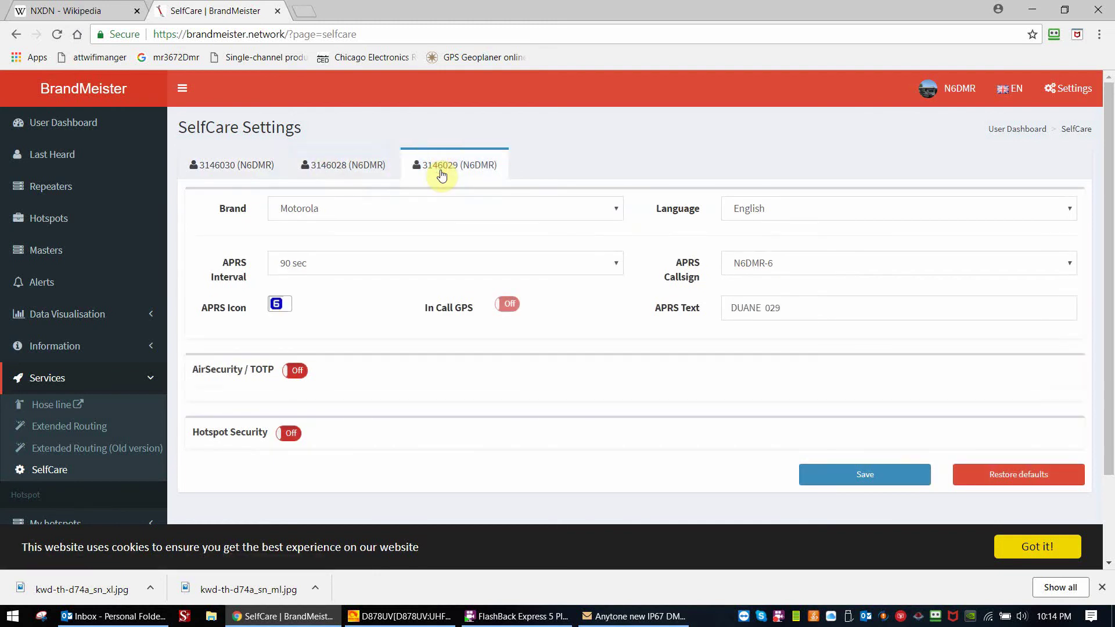
pyautogui.click(328, 167)
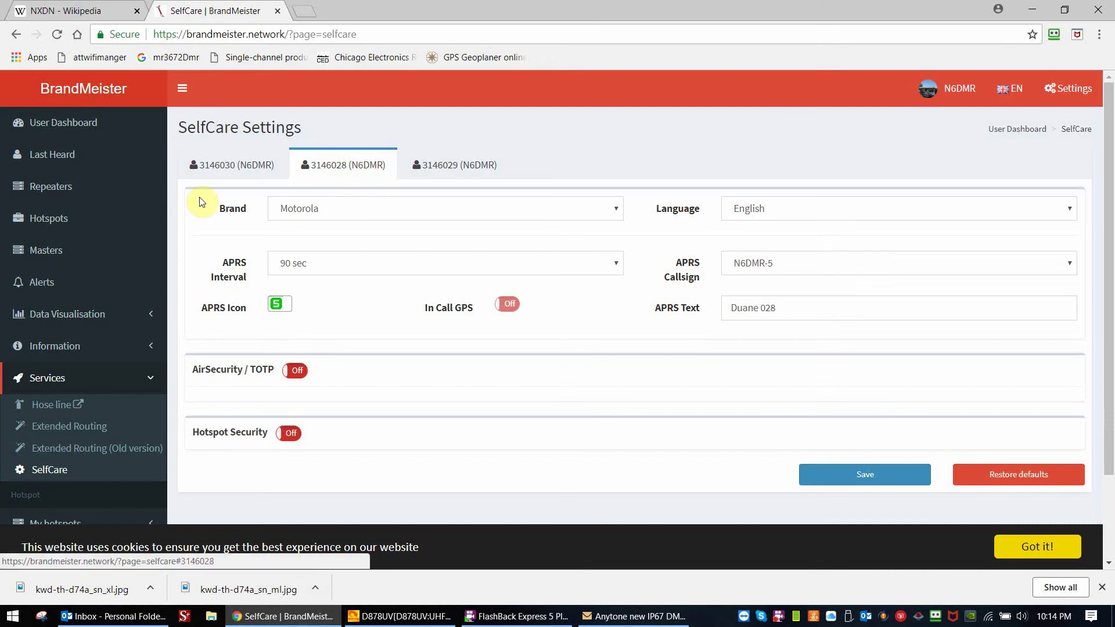
pyautogui.click(616, 210)
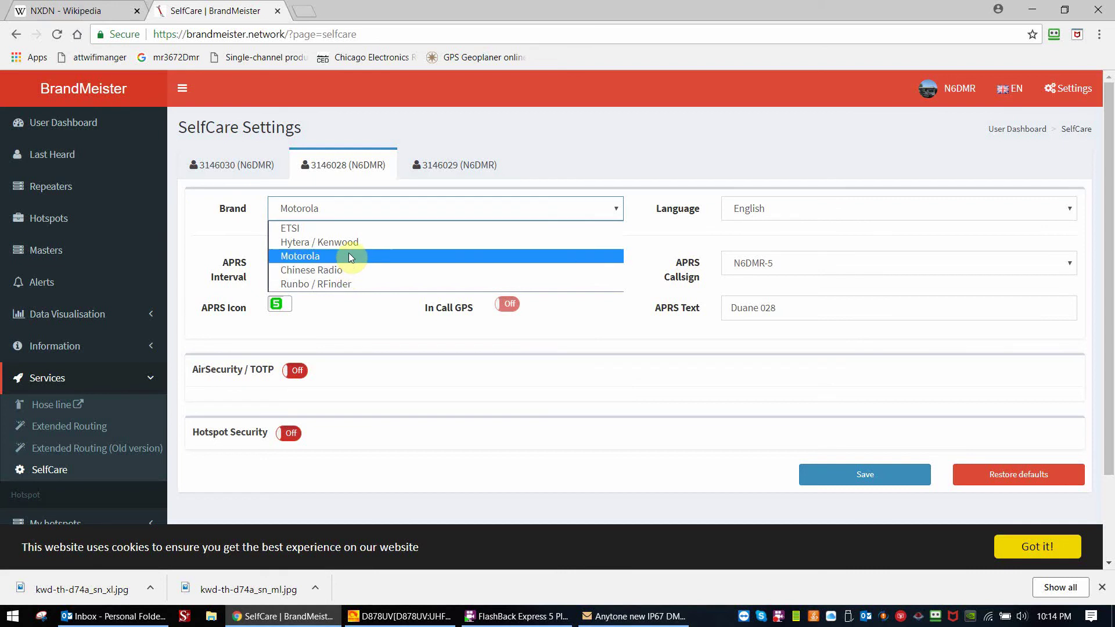
pyautogui.click(349, 258)
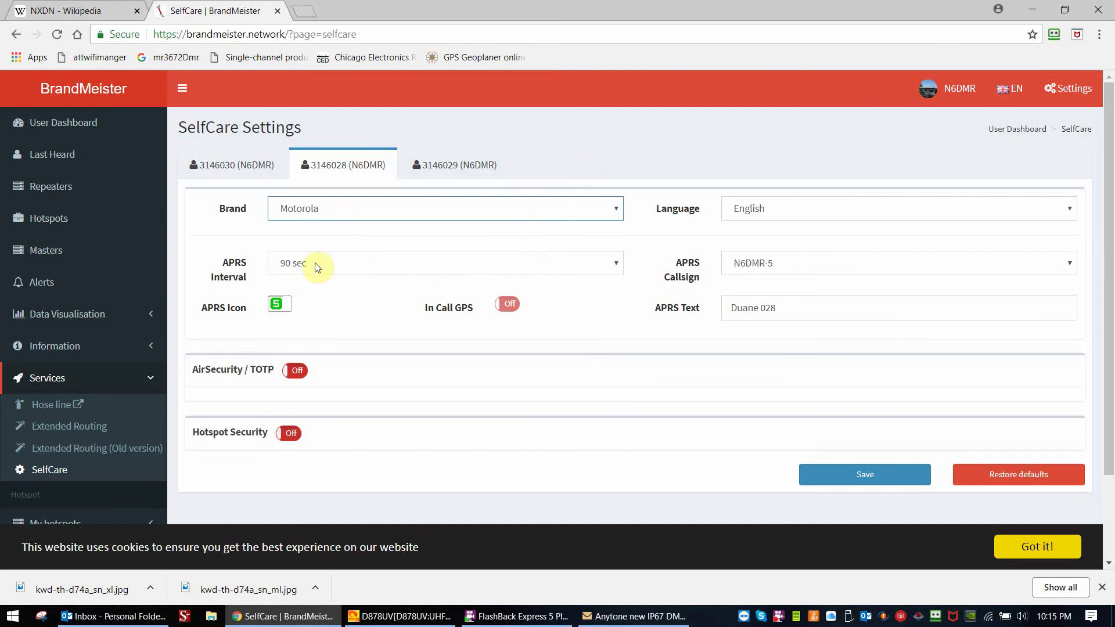
pyautogui.click(615, 265)
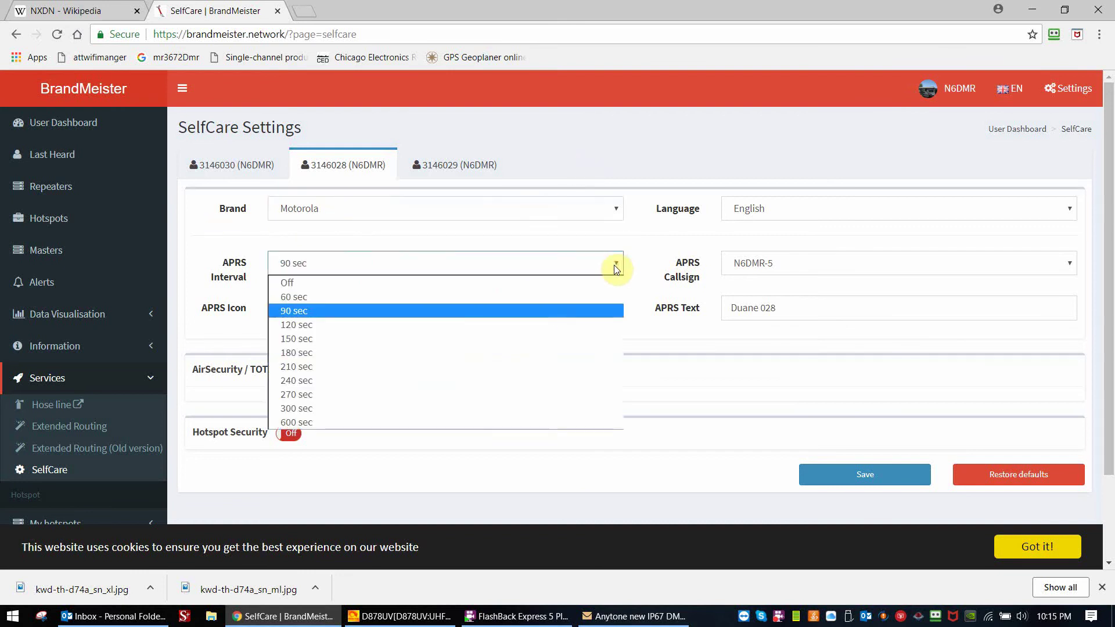
pyautogui.click(548, 314)
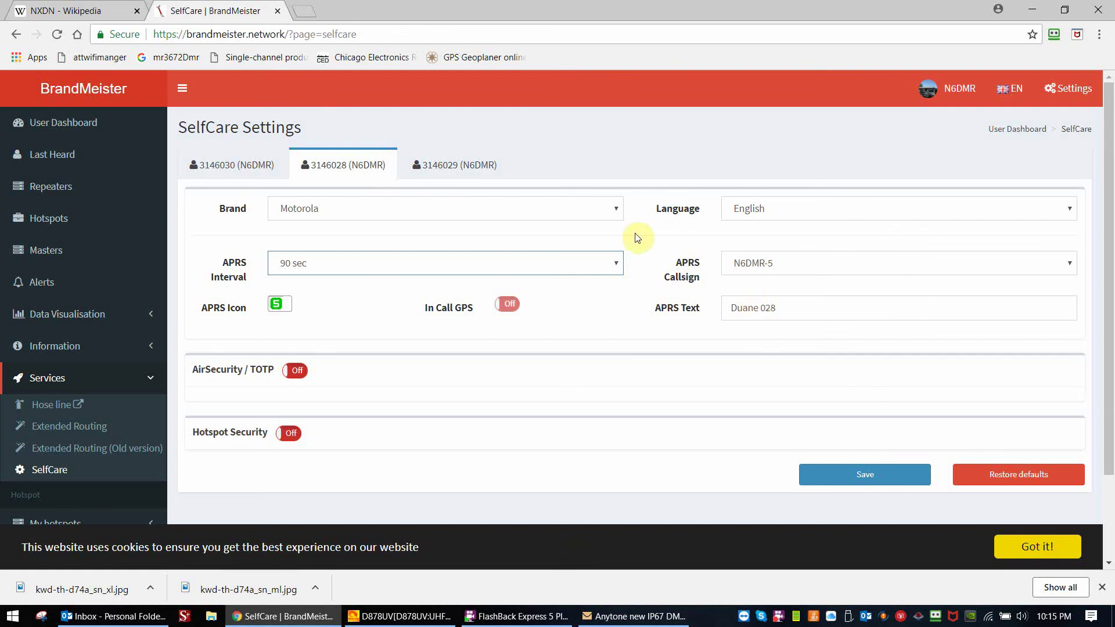
pyautogui.click(443, 166)
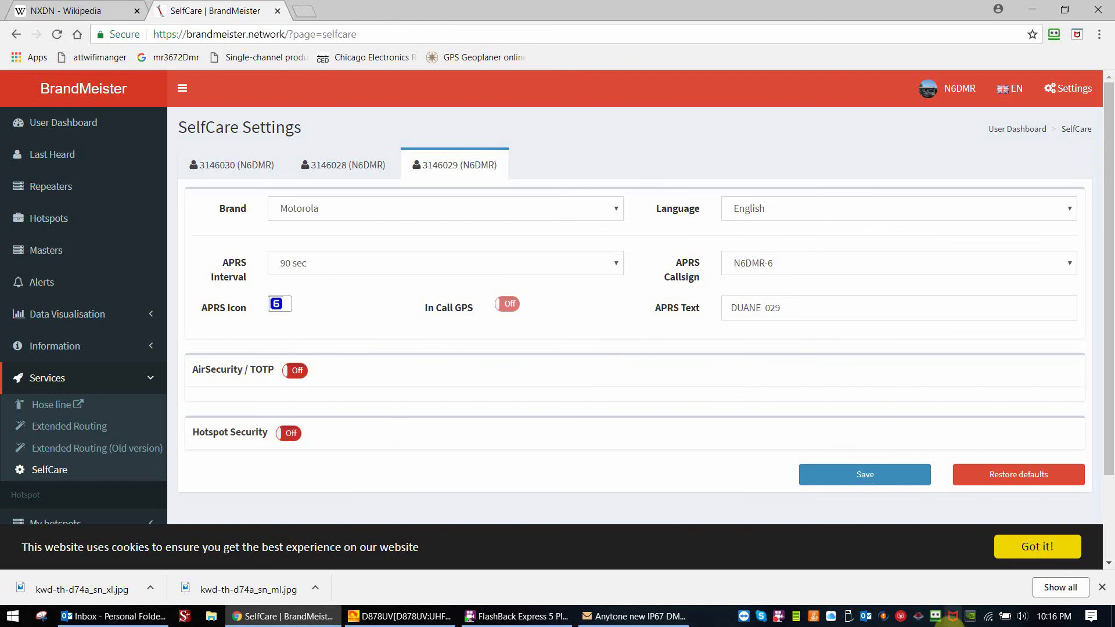
pyautogui.click(778, 618)
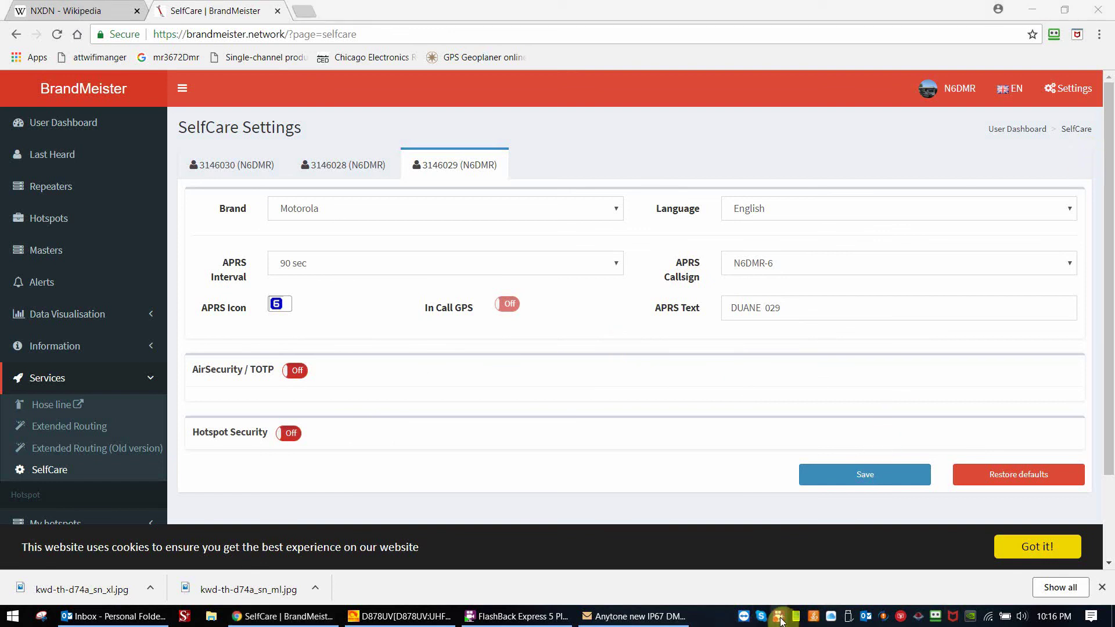
pyautogui.rightClick(779, 618)
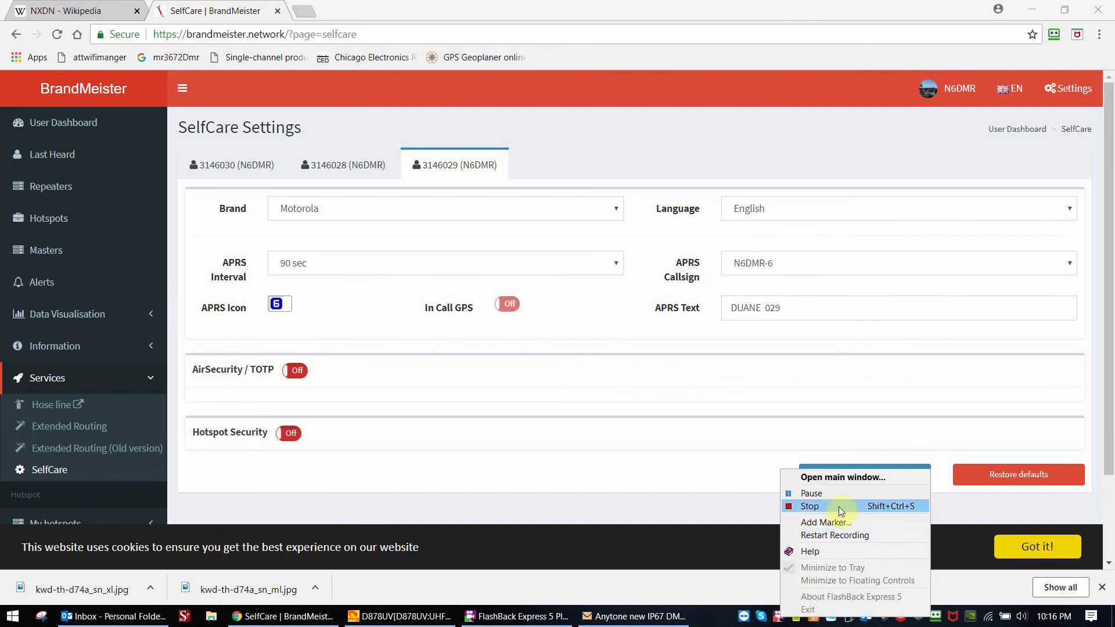